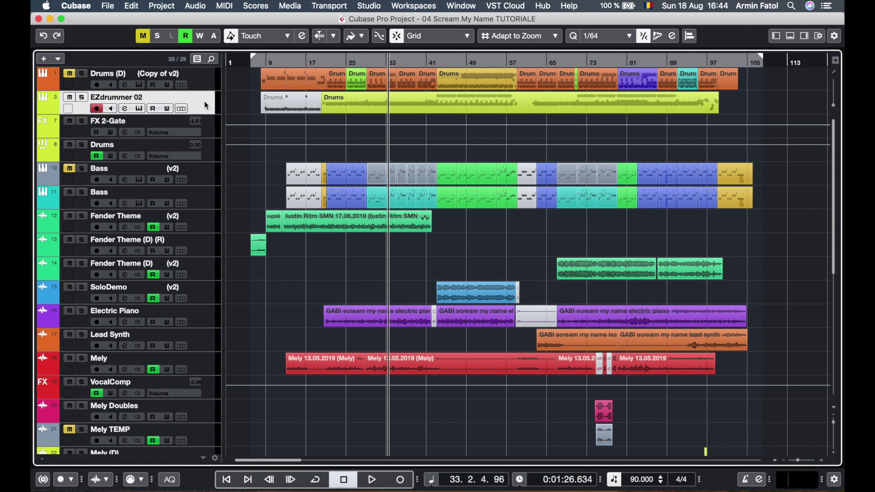
Go through the track list from the Bass track past Lead Synth to the Takamine tracks and back to the first track
left_click(204, 192)
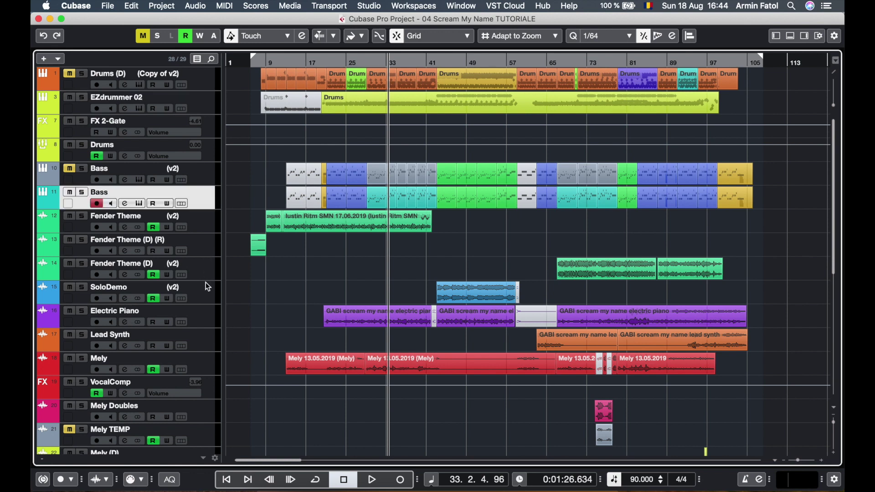
scroll(206, 283, "down", 6)
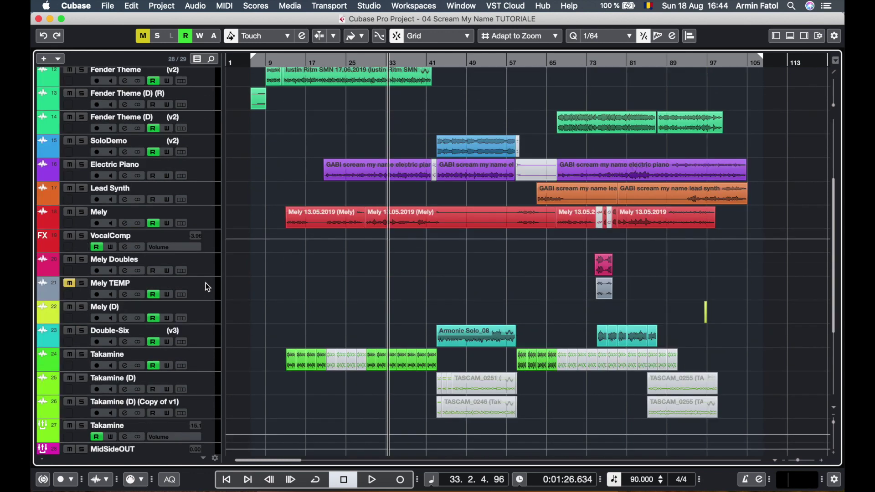
left_click(197, 198)
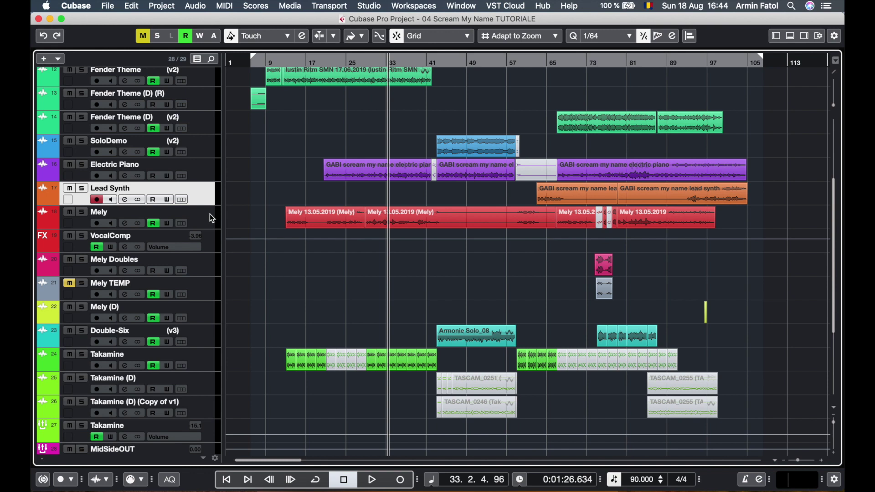
scroll(211, 219, "down", 7)
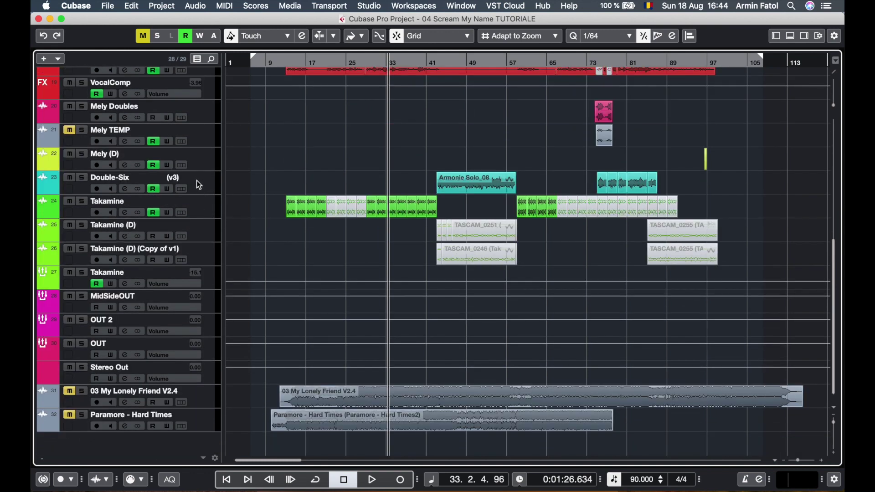
left_click(198, 221)
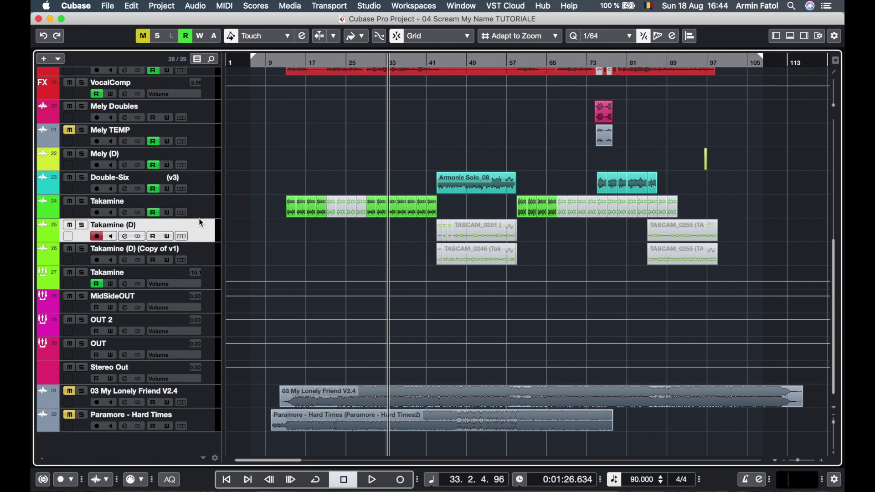
left_click(201, 205)
scroll(201, 261, "up", 4)
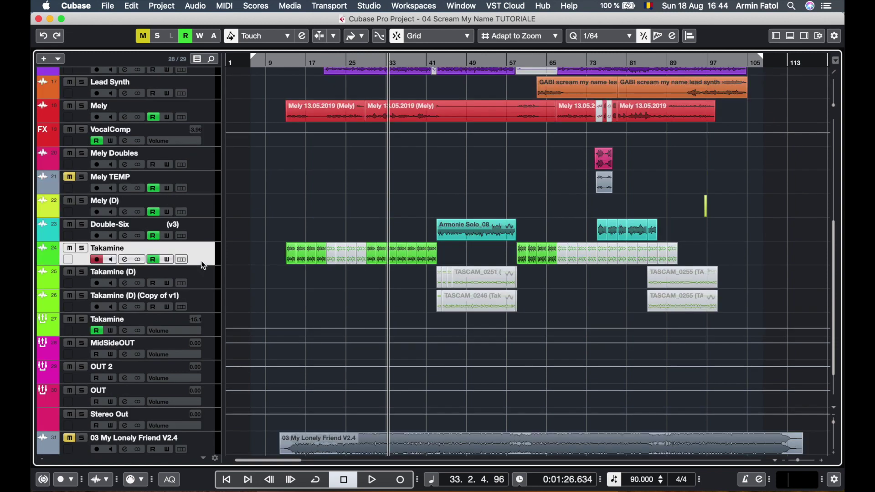
scroll(201, 260, "up", 8)
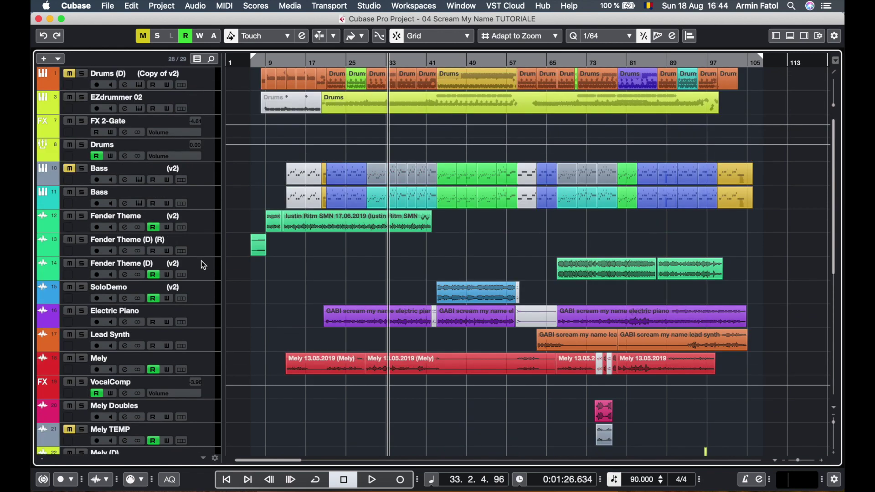
Select the EZdrummer 02 and Bass tracks in turn and review how the remaining tracks are arranged on the timeline
left_click(205, 103)
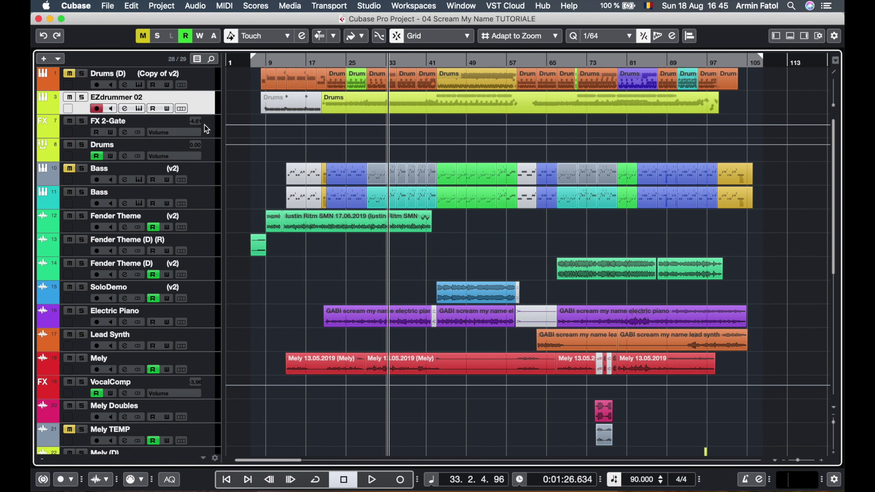
left_click(208, 199)
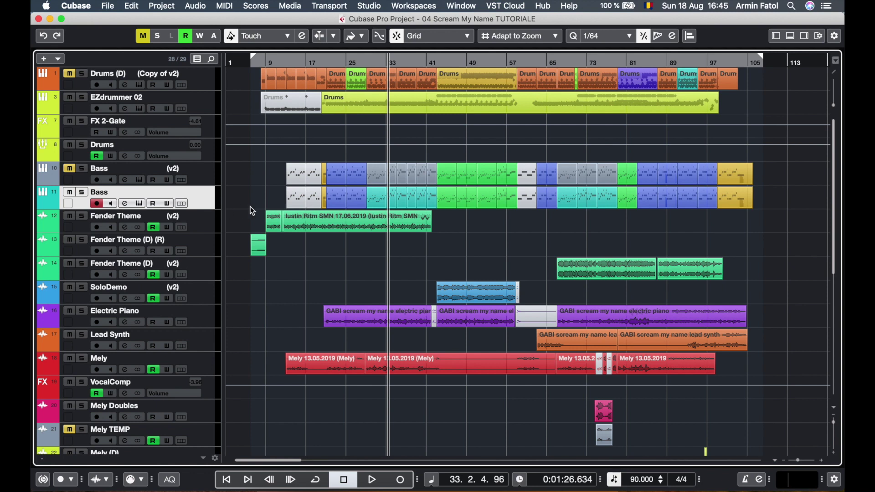
scroll(255, 207, "down", 10)
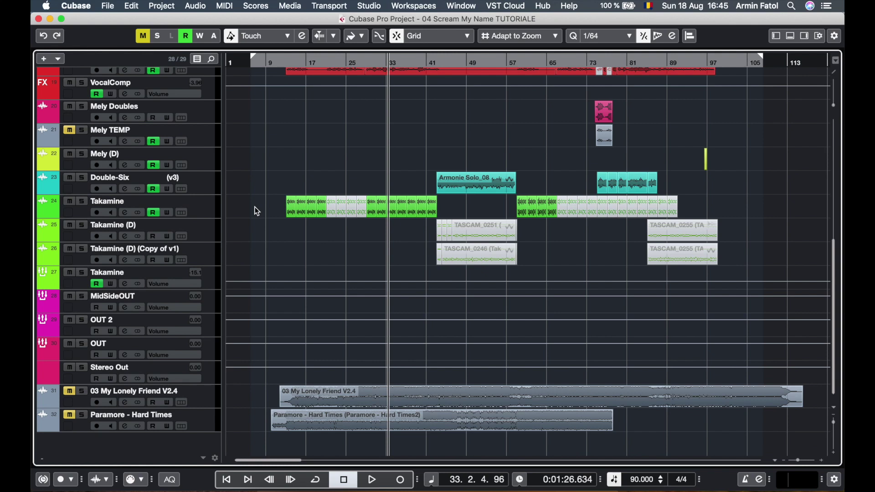
scroll(255, 207, "up", 3)
scroll(255, 207, "up", 3)
scroll(255, 207, "right", 2)
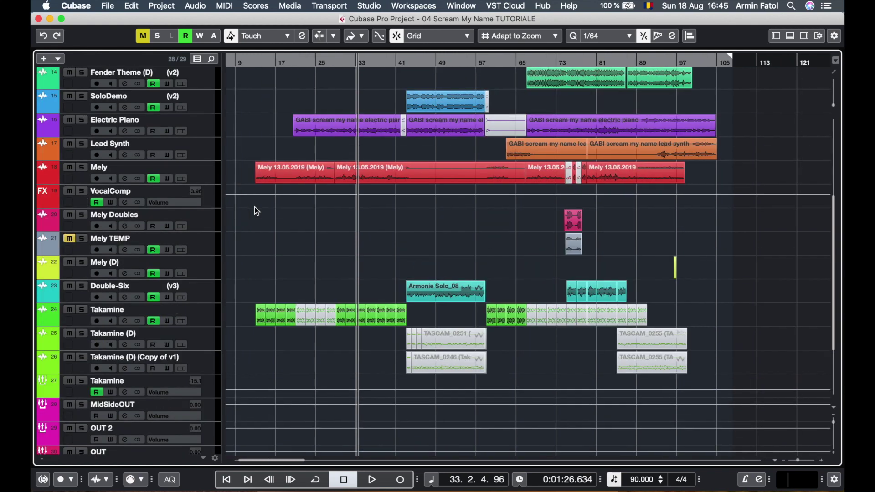
scroll(257, 210, "up", 3)
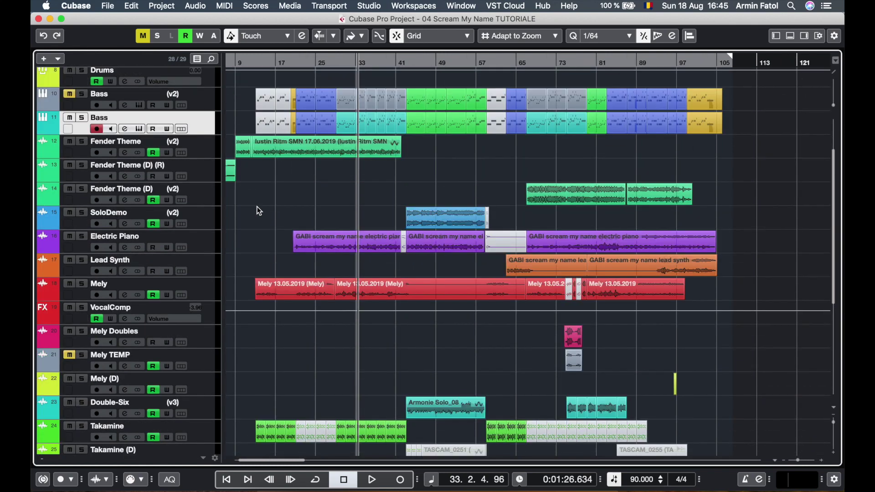
scroll(258, 211, "down", 3)
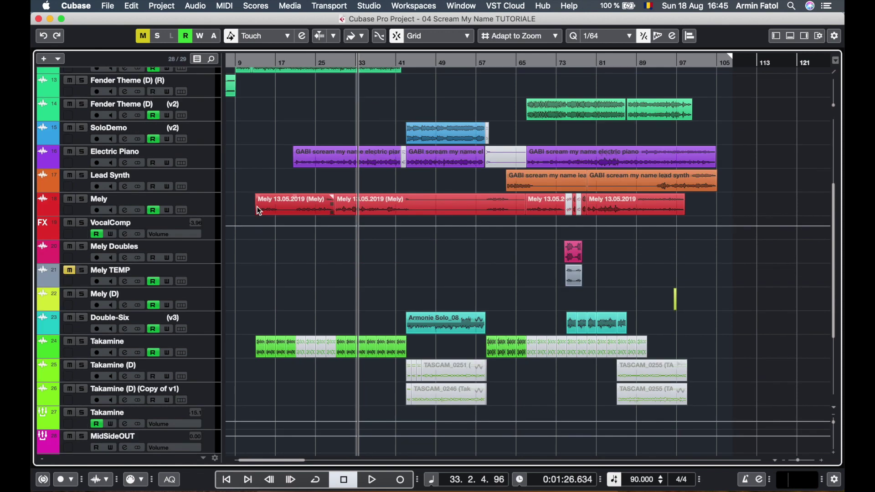
Play the soloed kick and bass from bar 44 and stop playback
scroll(259, 210, "up", 2)
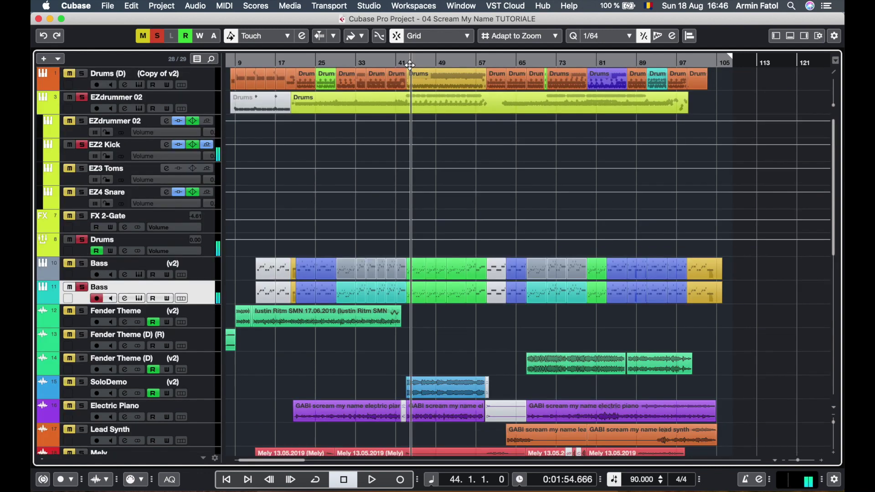
key("space")
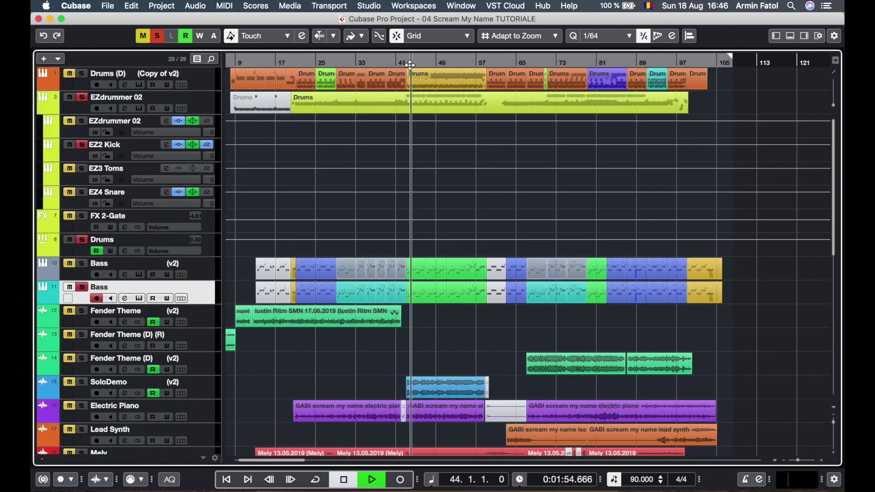
key("space")
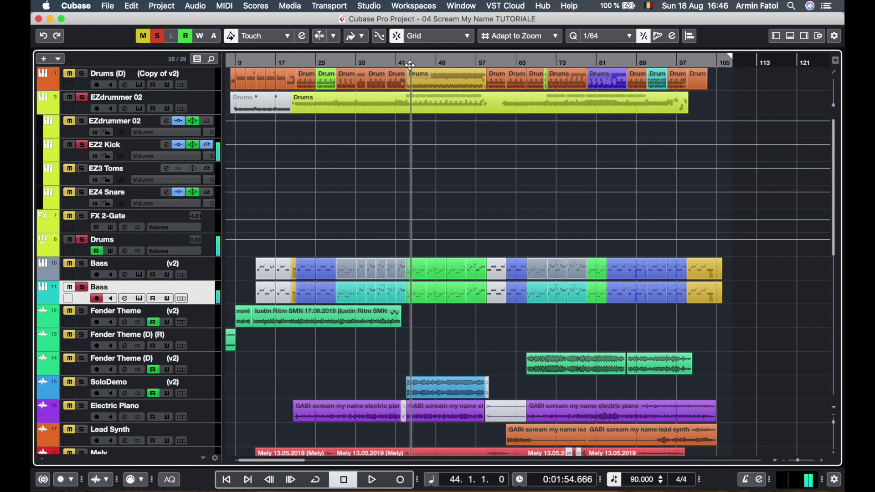
key("space")
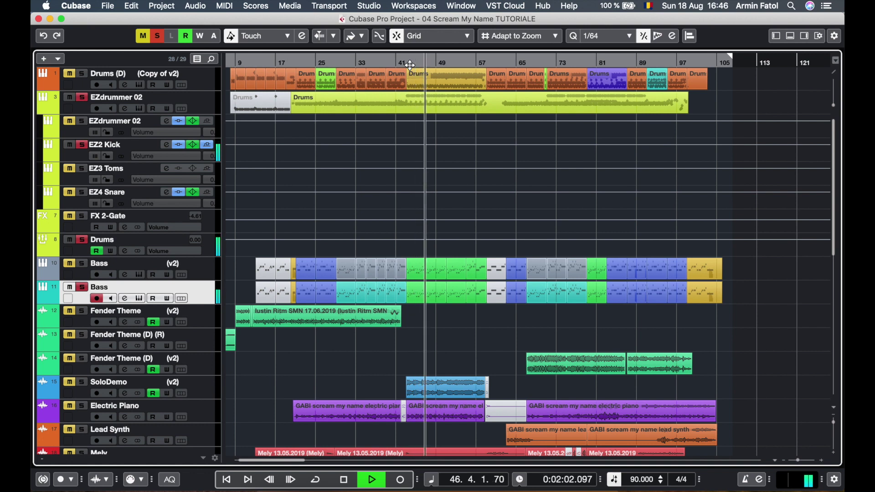
key("space")
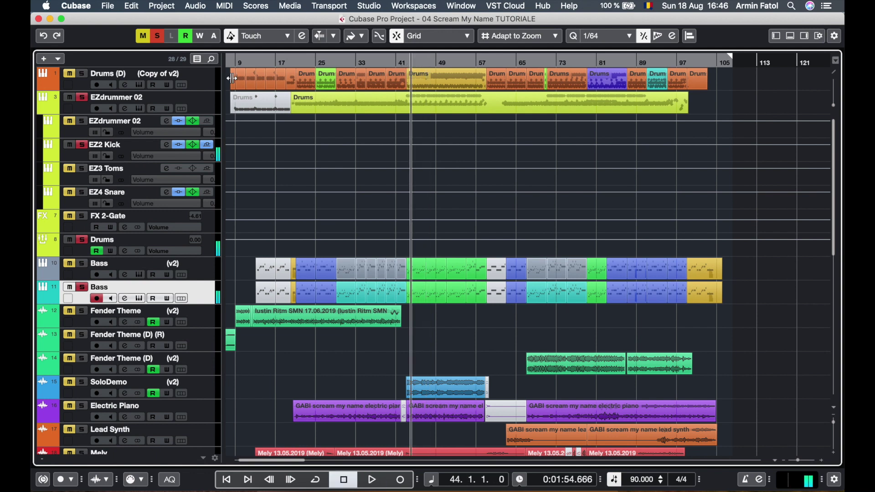
Take the drum tracks out of solo, solo EZ3 Toms and open its channel settings
left_click(84, 239)
left_click(82, 169)
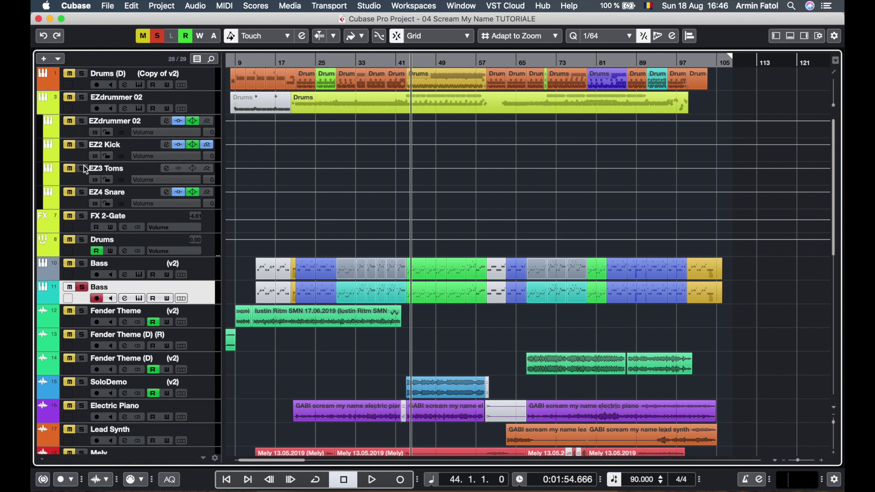
left_click(168, 168)
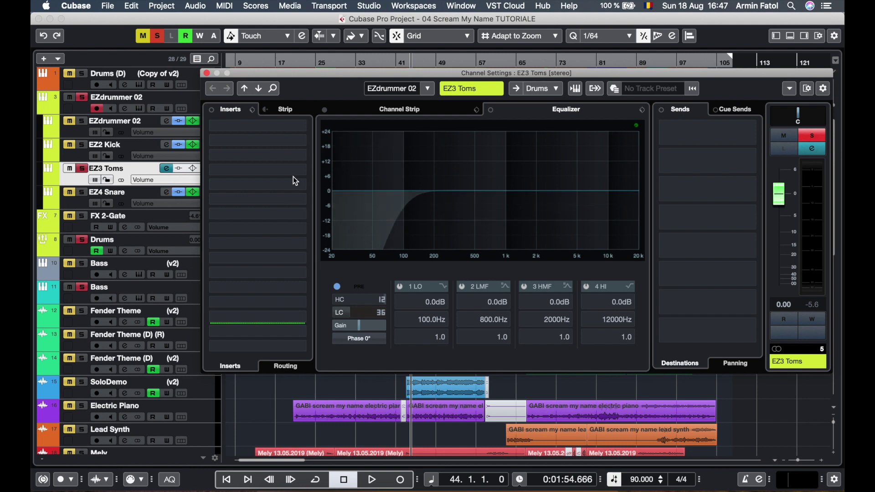
Turn off solo on the EZ3 Toms and Bass tracks
left_click(82, 170)
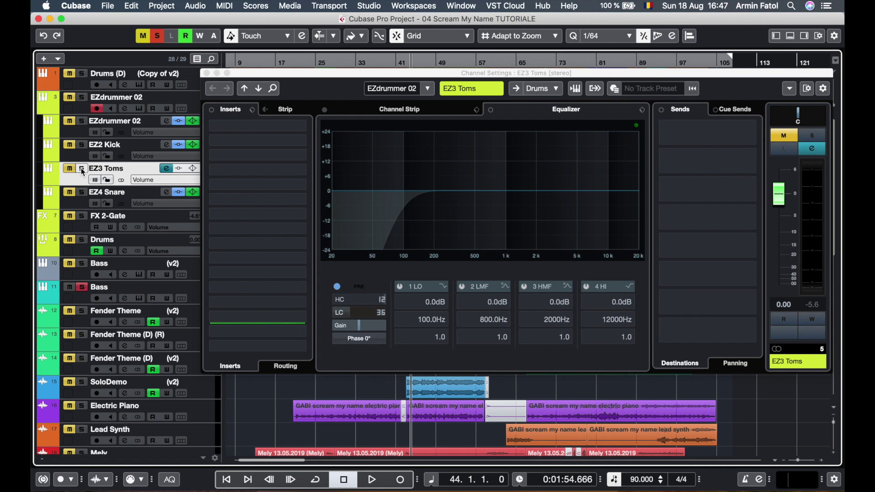
scroll(104, 220, "down", 4)
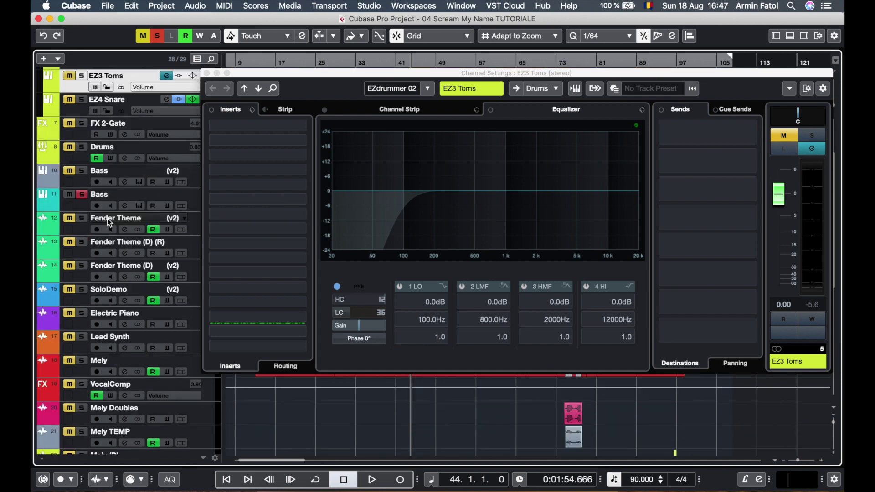
left_click(83, 195)
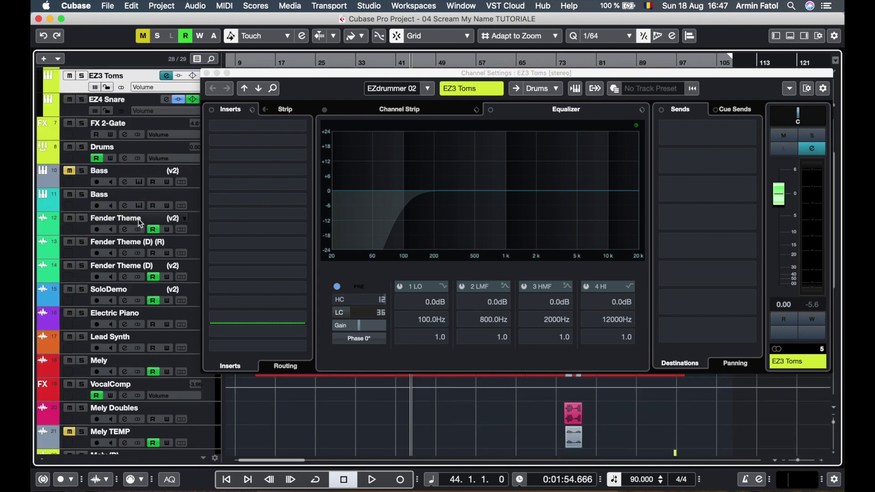
Show the channel settings of Fender Theme and Fender Theme (D) (R), keeping the window clear of their tracks and events
left_click(195, 228)
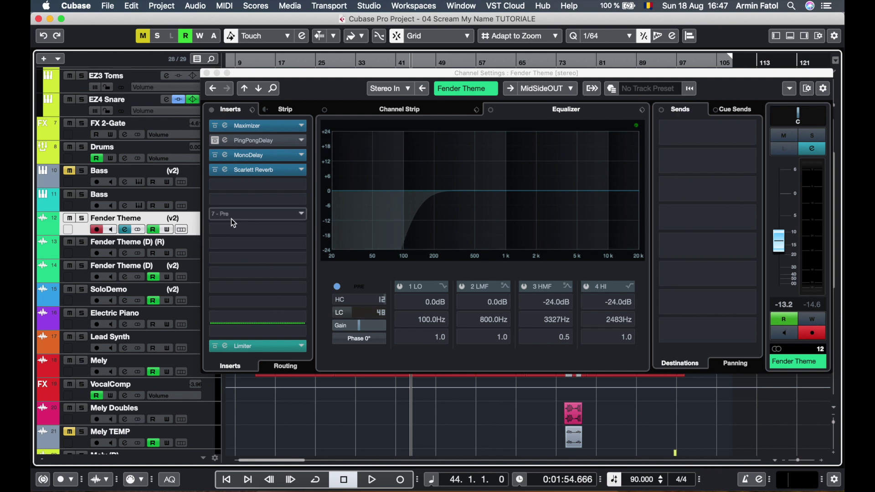
left_click_drag(275, 76, 285, 73)
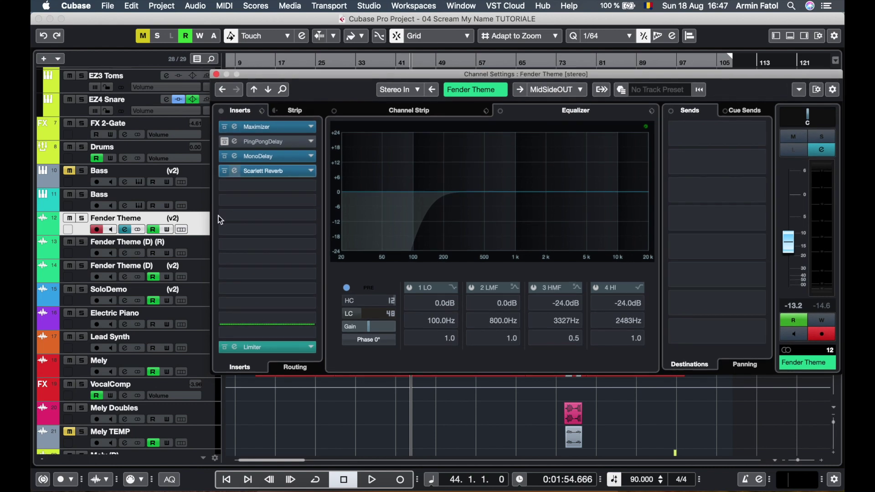
left_click(198, 242)
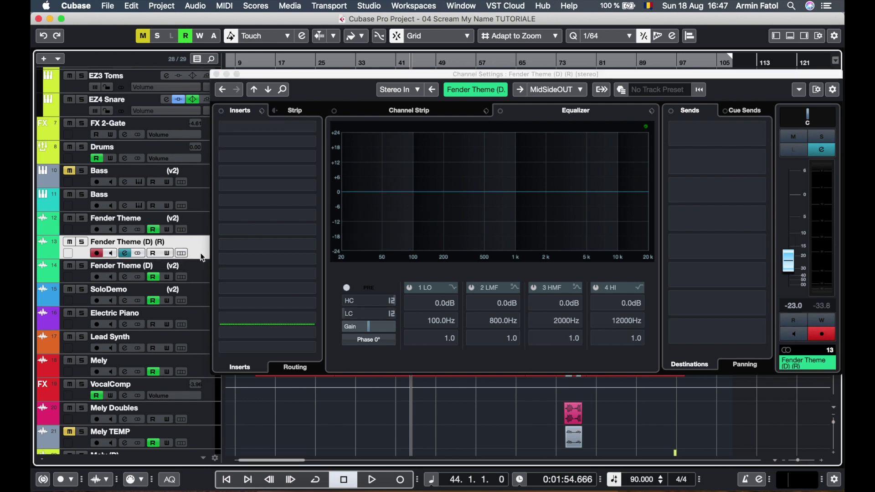
left_click_drag(270, 76, 258, 289)
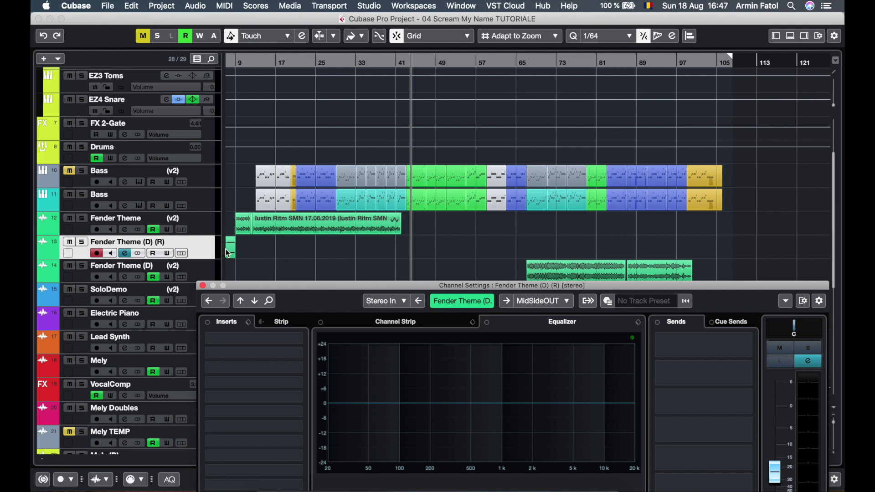
Examine the inserts and EQ of Fender Theme (D) and SoloDemo, moving the channel settings window below the SoloDemo event
left_click(201, 271)
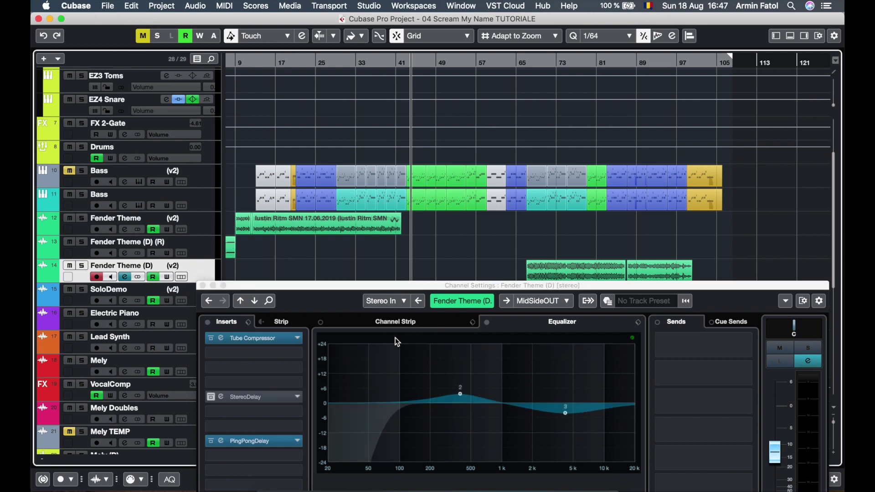
left_click_drag(414, 292, 410, 156)
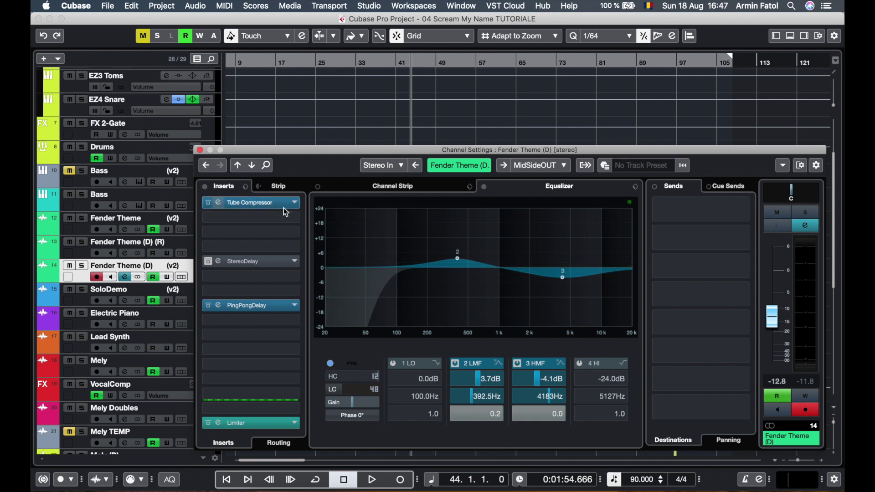
left_click(252, 165)
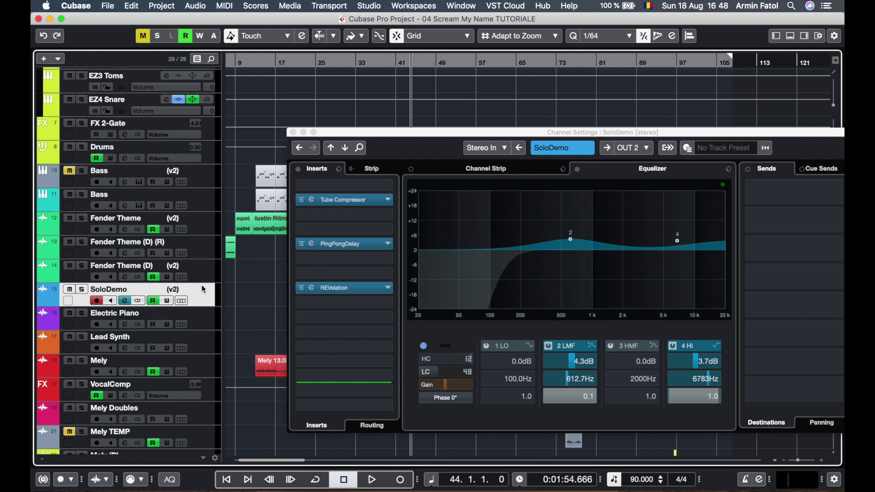
left_click(201, 270)
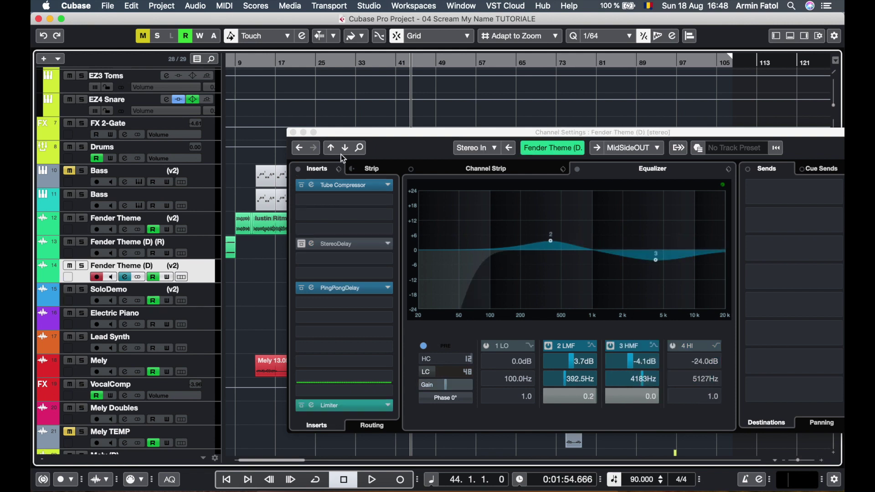
left_click(201, 297)
left_click_drag(462, 132, 383, 338)
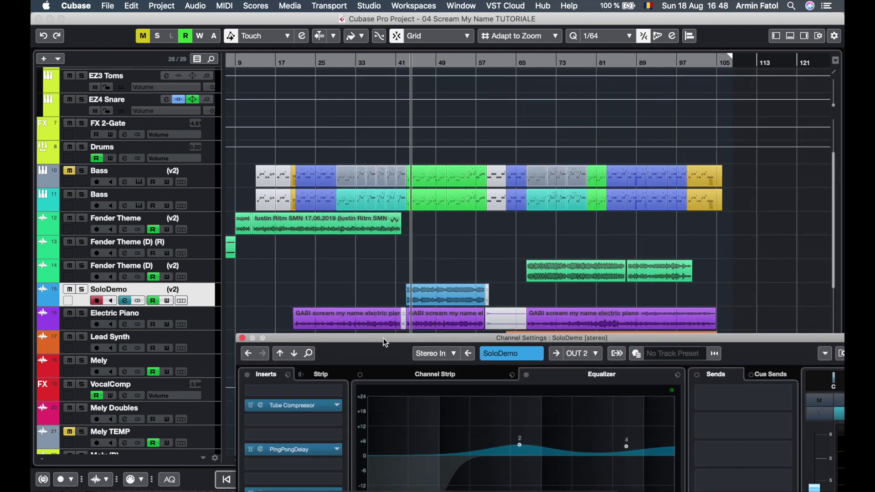
Show the Electric Piano channel settings with the window clear of the track list, and review the tracks down to Stereo Out
left_click(193, 319)
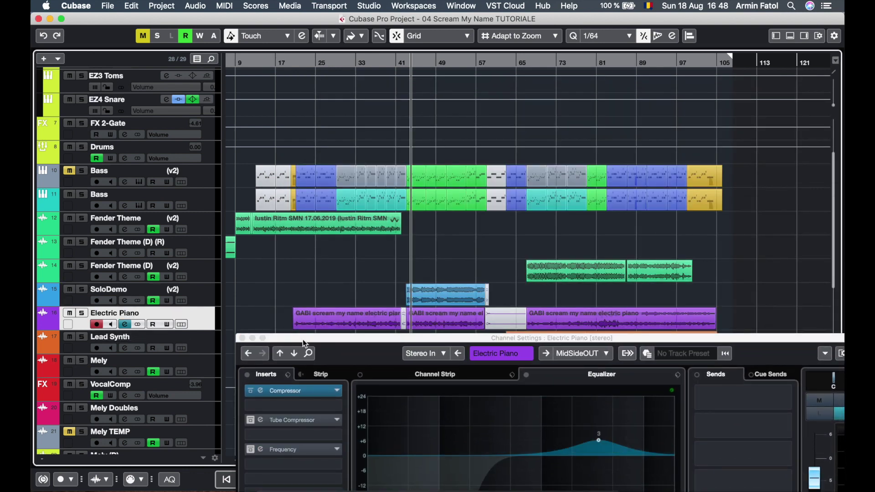
left_click_drag(318, 337, 277, 340)
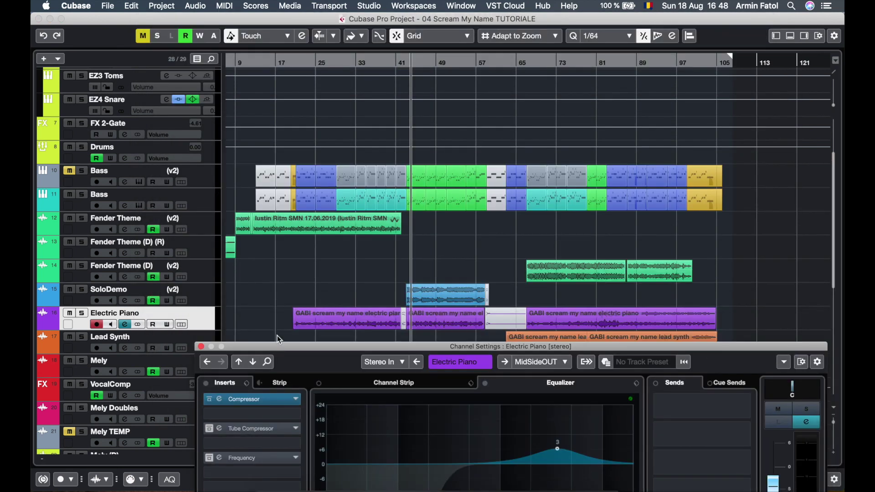
scroll(275, 295, "up", 4)
scroll(276, 295, "right", 3)
scroll(275, 295, "down", 10)
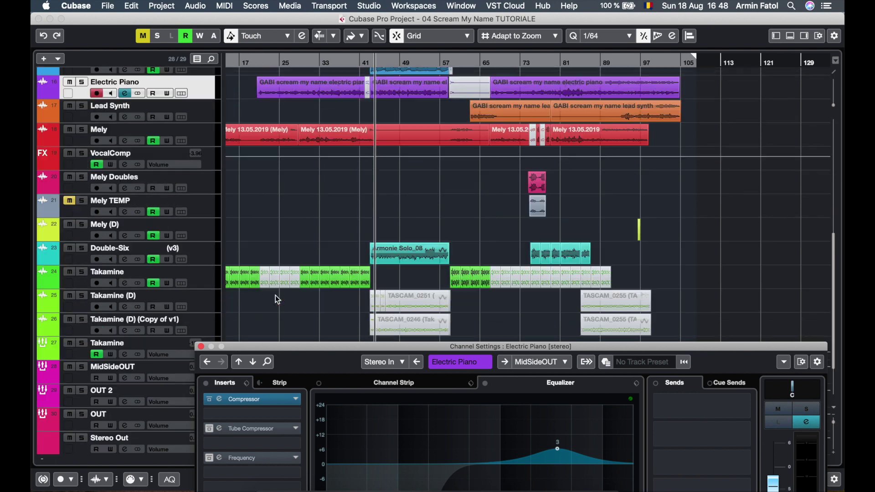
Move the Electric Piano channel settings window up to show its full equalizer, and play the track soloed
scroll(276, 296, "down", 4)
scroll(275, 296, "up", 8)
scroll(275, 295, "down", 2)
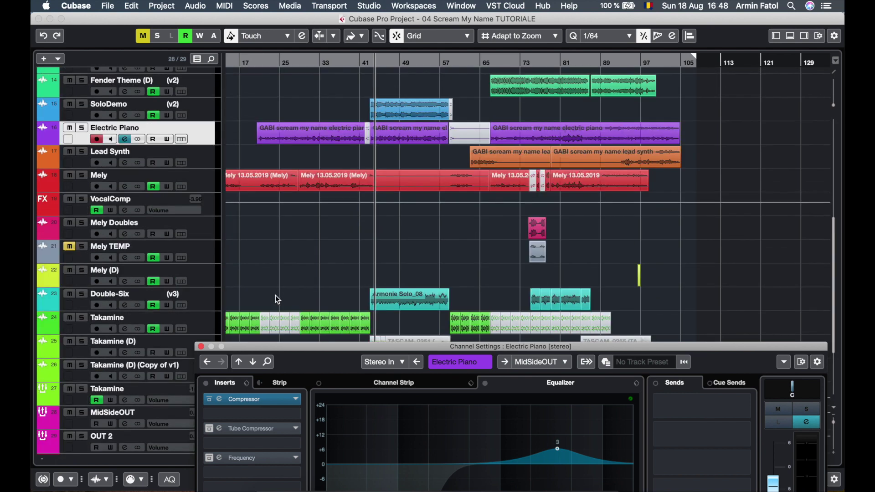
left_click_drag(362, 348, 372, 169)
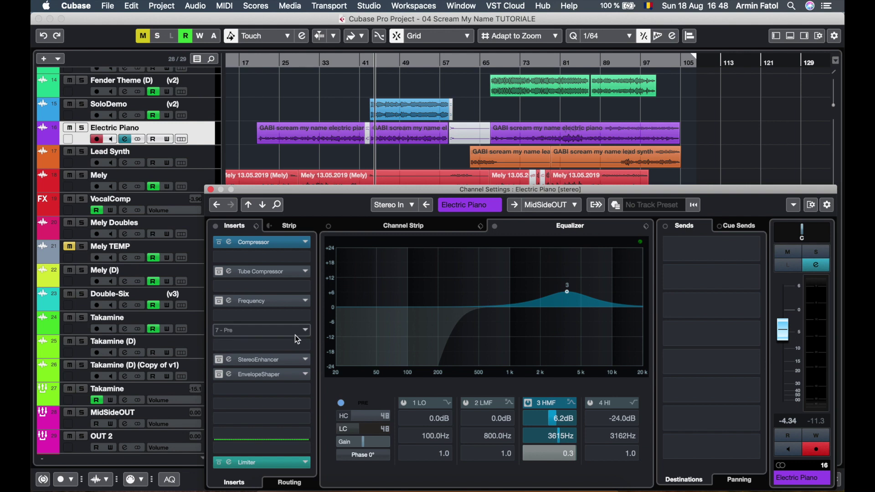
left_click(82, 128)
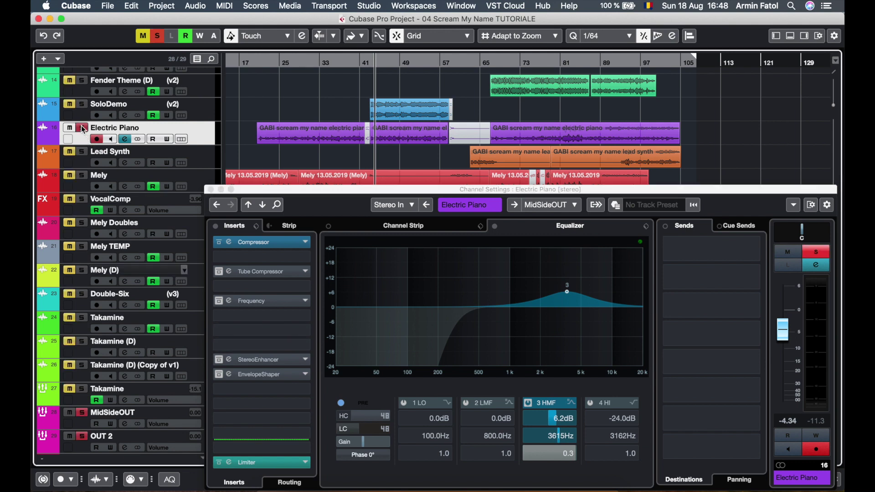
key("space")
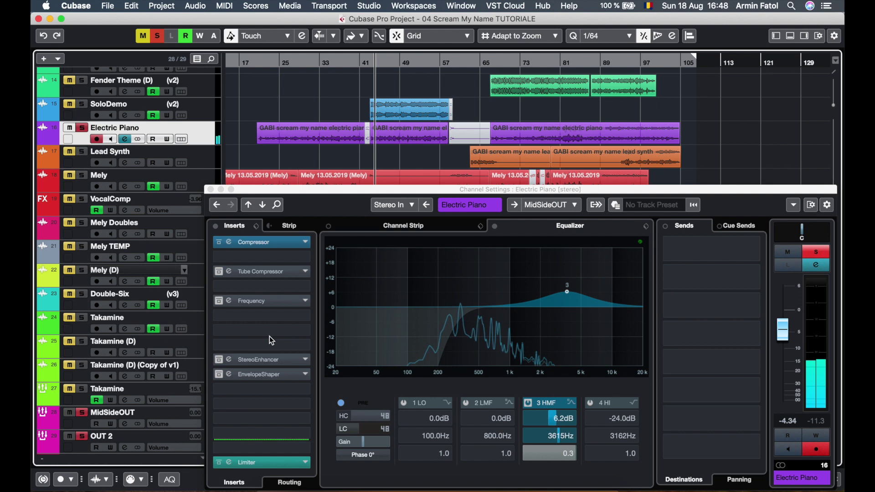
Compare the sound of Electric Piano with its 379.3 Hz low-cut filter switched off and on during playback
left_click(341, 416)
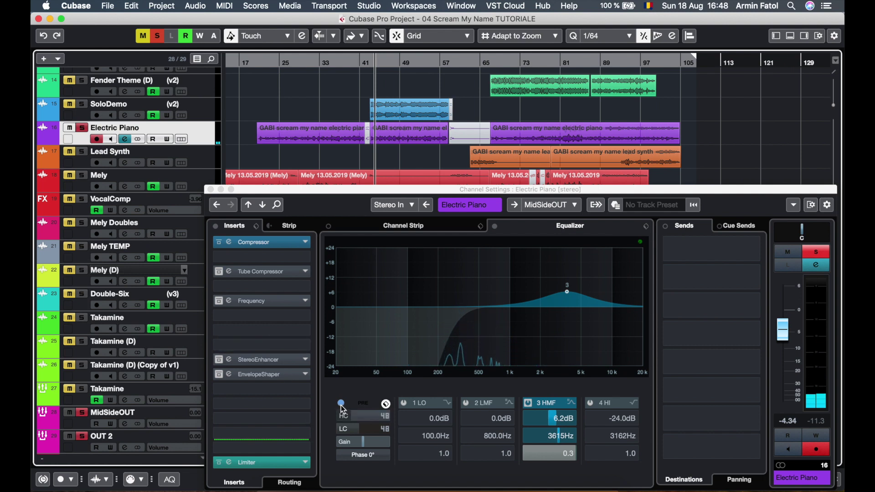
left_click(341, 428)
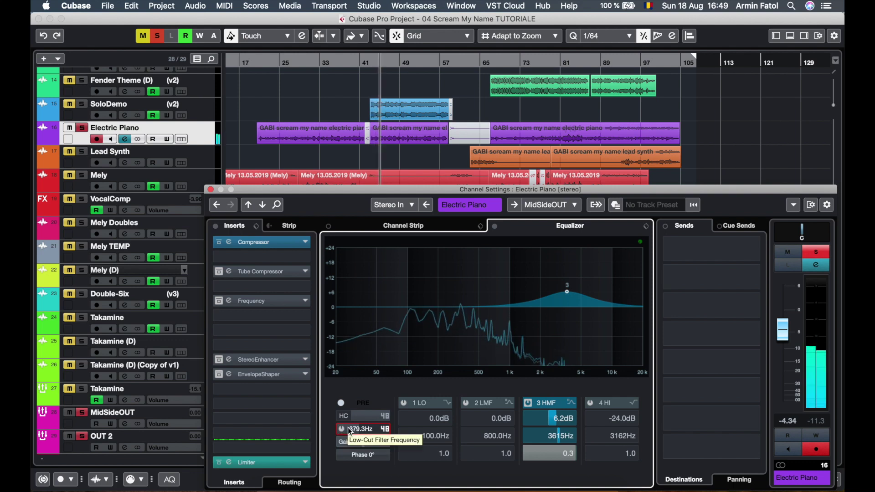
key("space")
key("space")
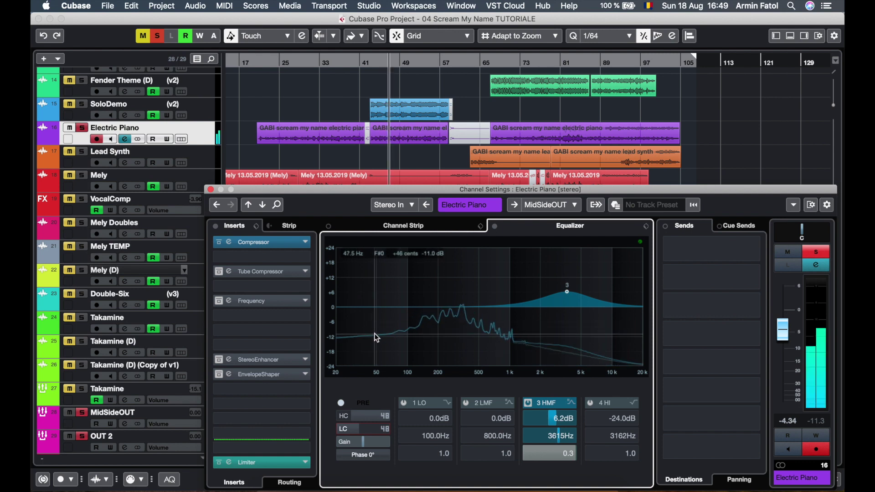
left_click(342, 429)
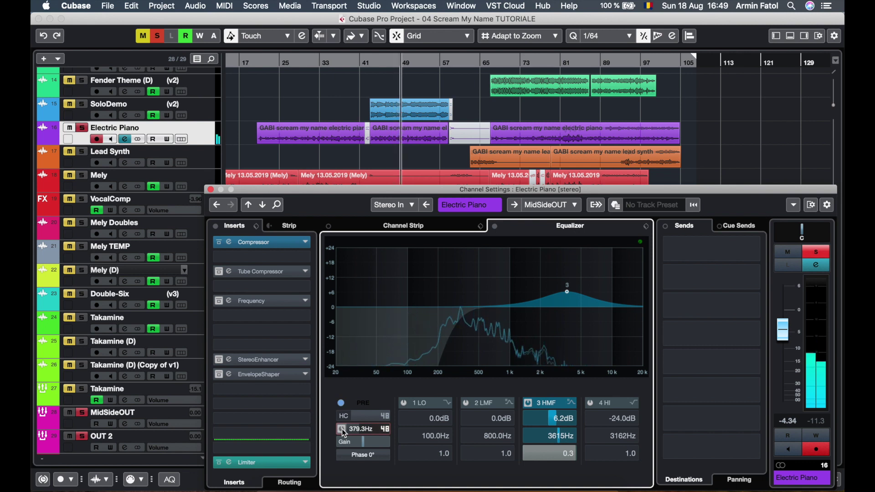
left_click(342, 428)
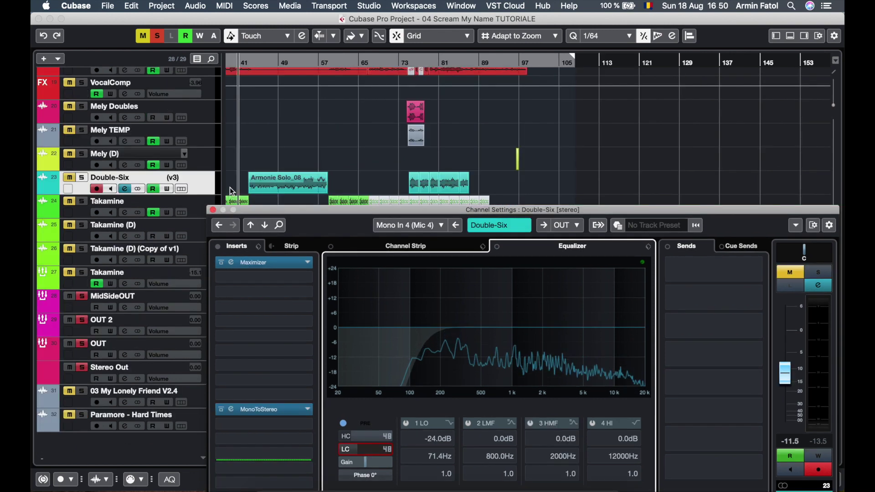
Place the playhead at the start of the Armonie Solo_08 event and switch the solo from Electric Piano to Double-Six
left_click(252, 169)
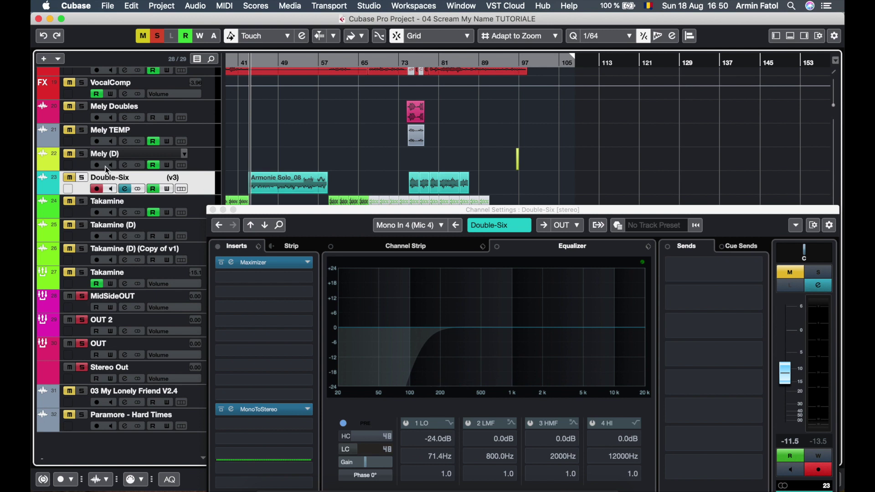
scroll(144, 167, "up", 5)
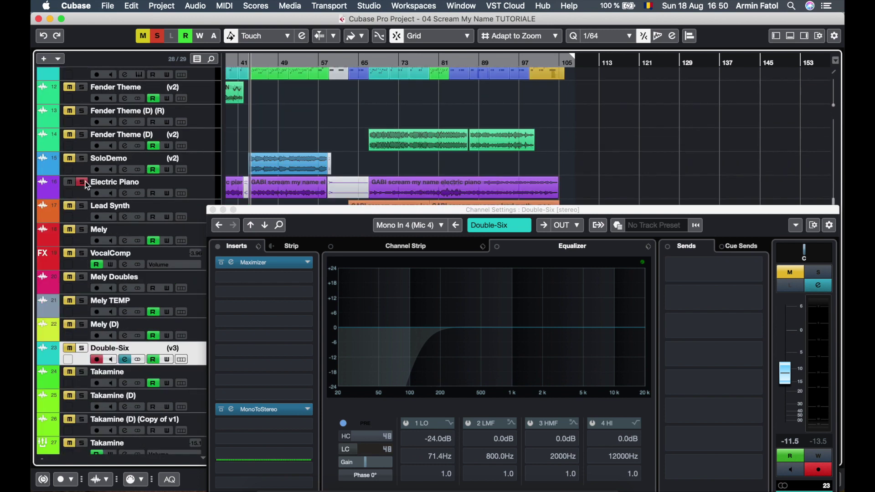
left_click(83, 183)
left_click(81, 349)
scroll(84, 351, "down", 5)
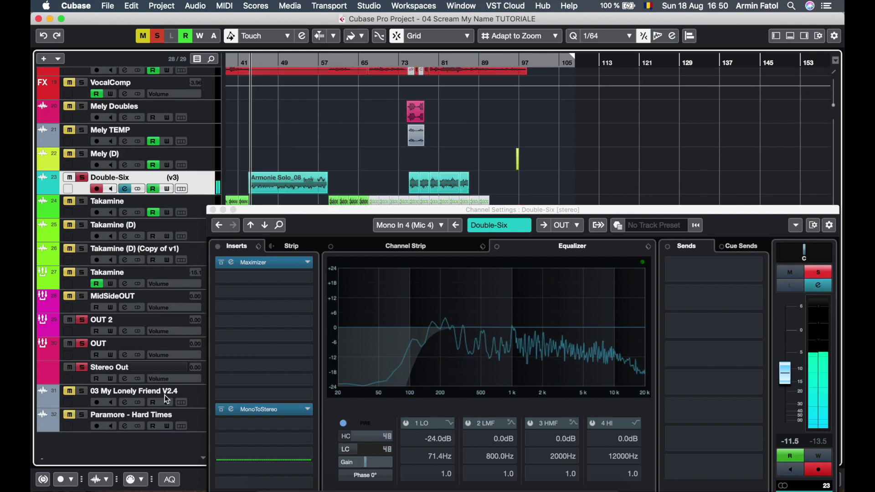
Compare the sound of Double-Six with its low-cut filter off and on, and stop playback
left_click(345, 453)
left_click(344, 451)
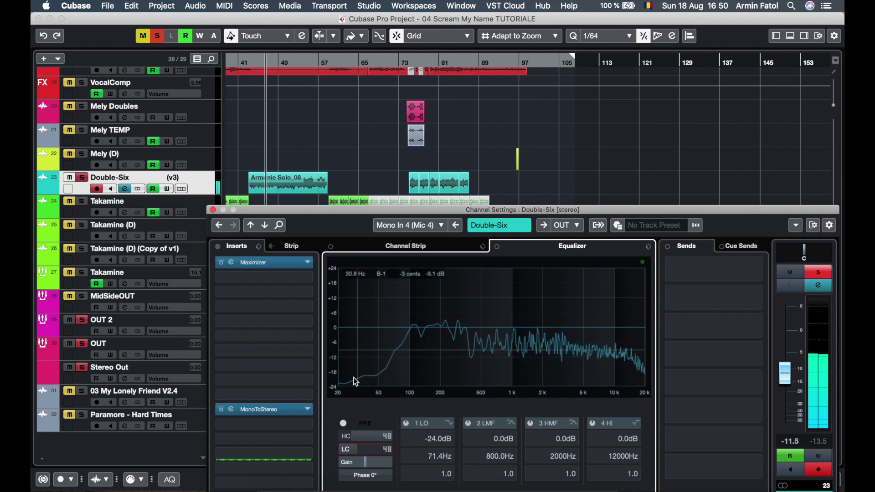
left_click(344, 450)
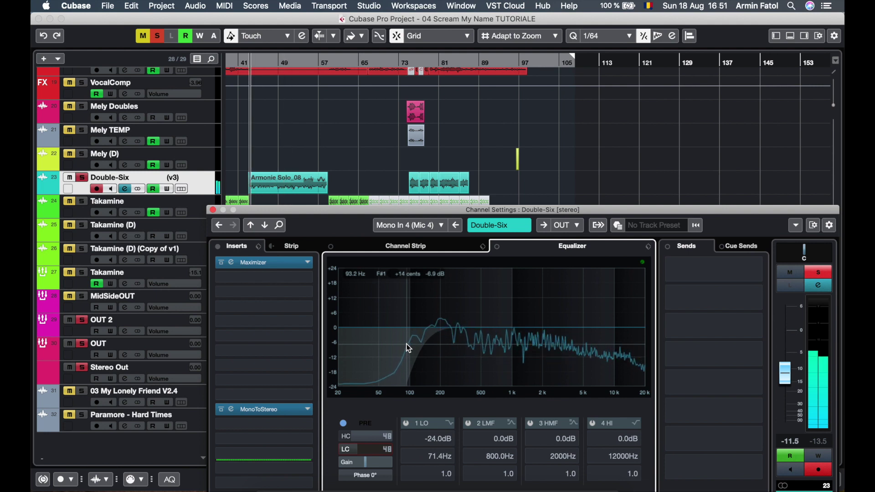
key("space")
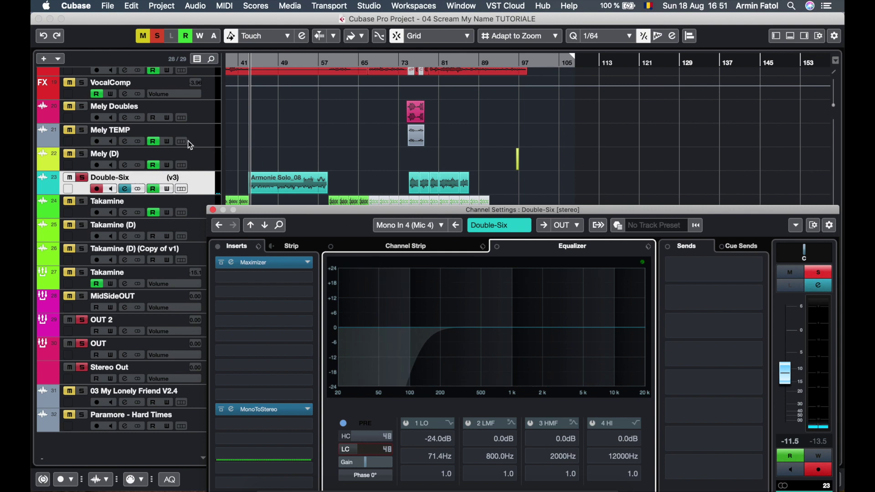
Review the track list from Drums (D) to Paramore - Hard Times, and examine the channels' inserts and EQ curves in the MixConsole
scroll(188, 140, "up", 10)
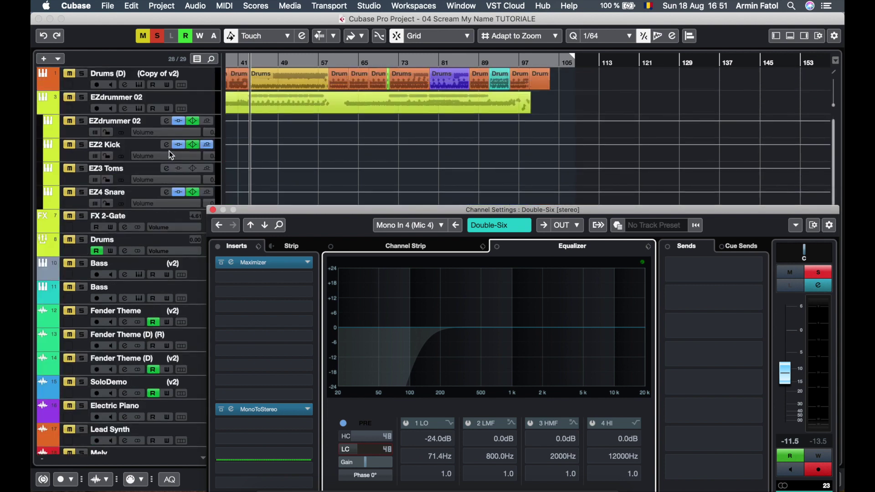
scroll(169, 152, "down", 2)
scroll(169, 152, "down", 4)
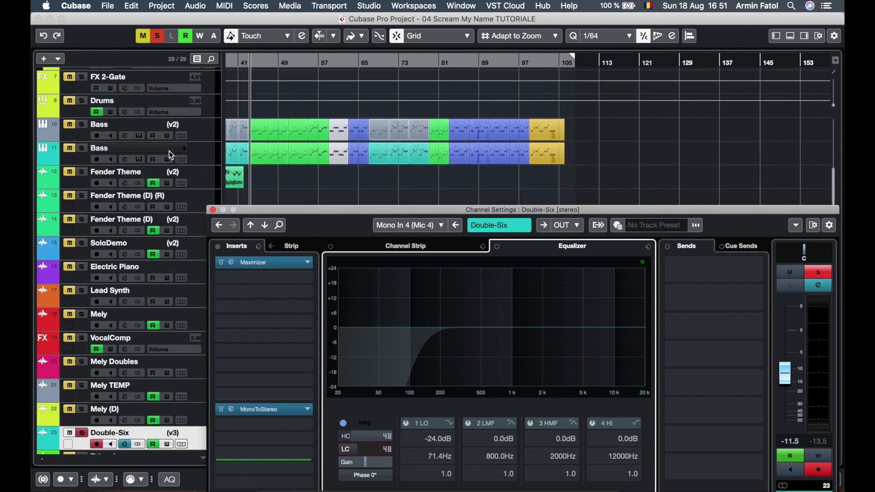
scroll(169, 152, "down", 10)
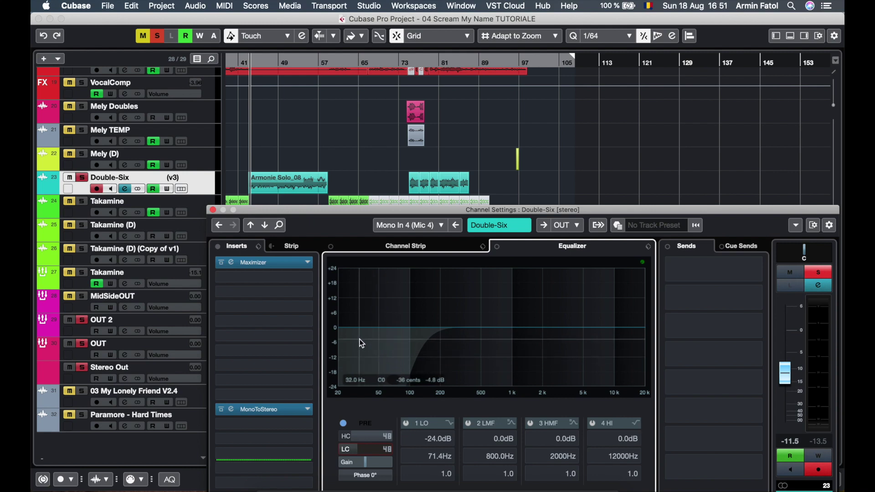
key("F3")
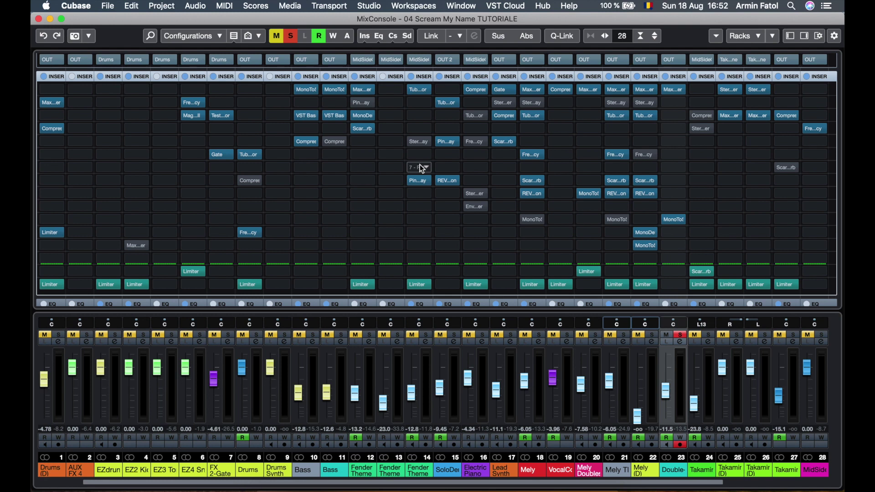
mouse_move(419, 181)
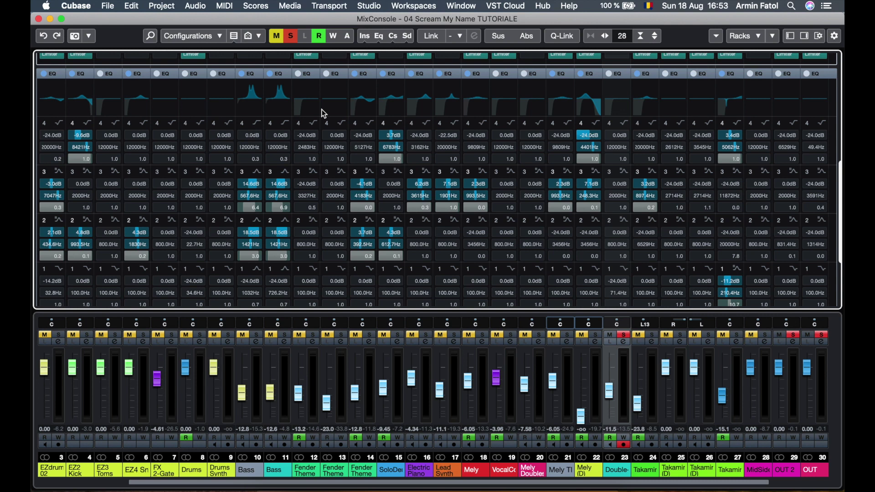
mouse_move(356, 100)
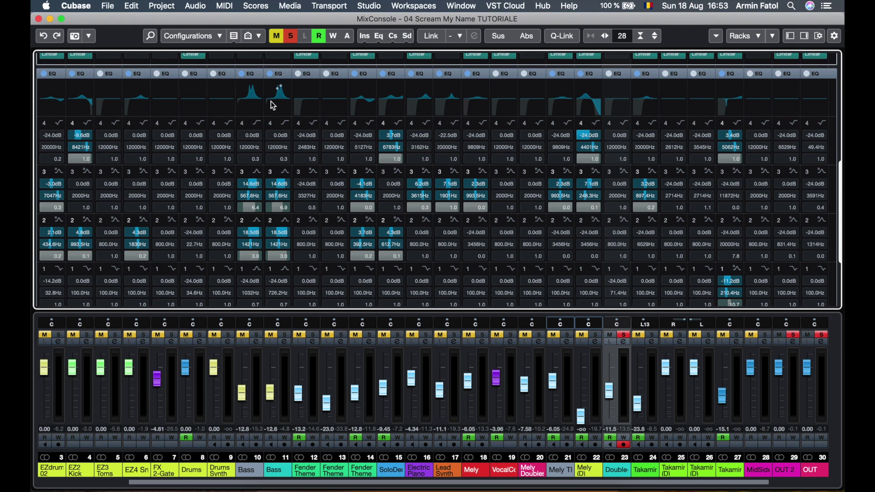